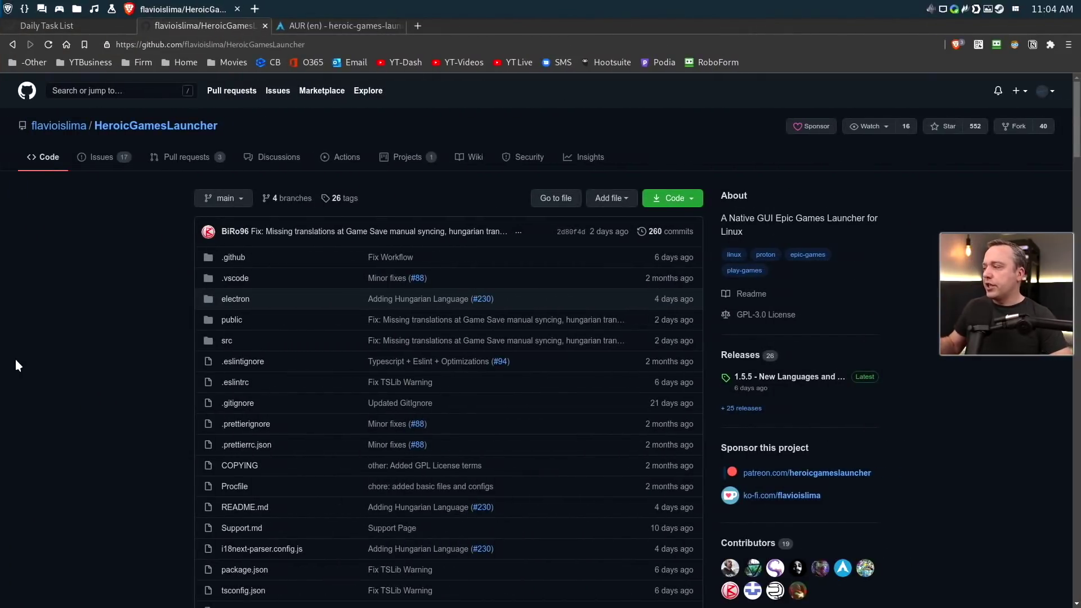
scroll(118, 394, "down", 12)
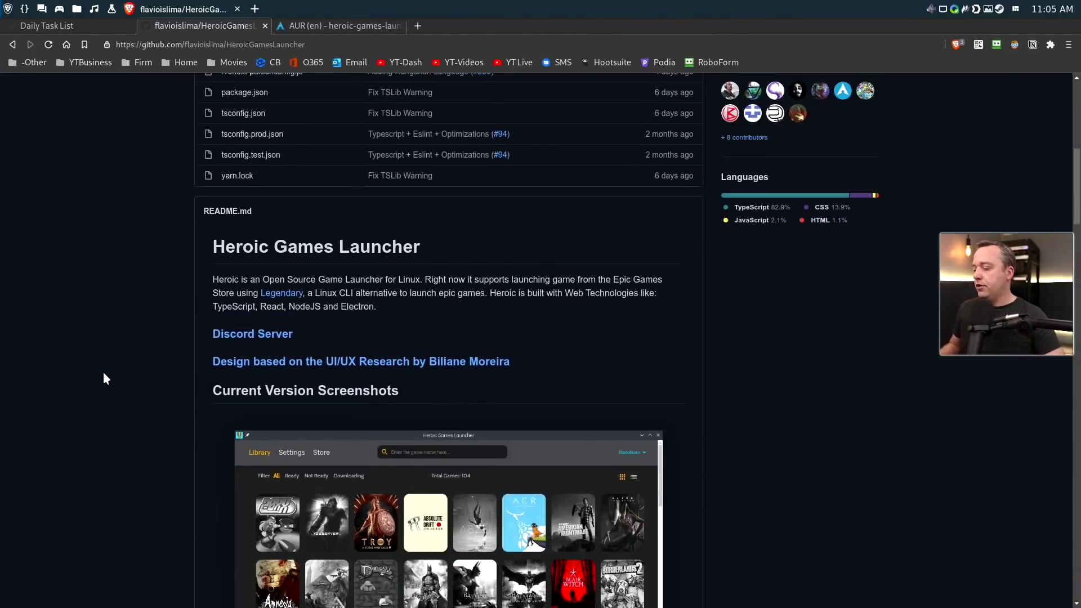
scroll(102, 368, "down", 2)
scroll(100, 367, "down", 2)
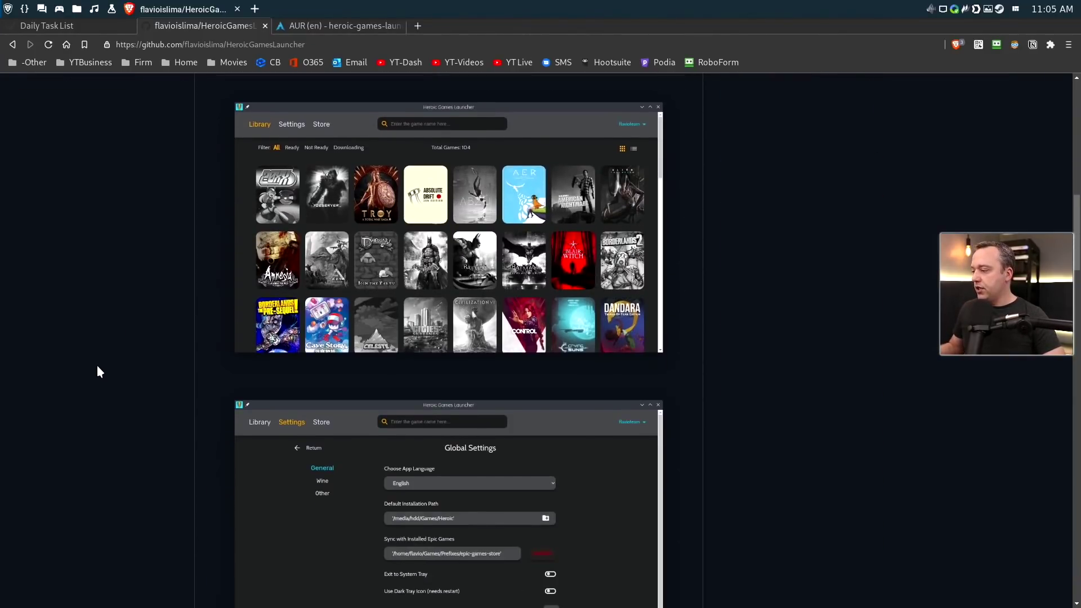
scroll(121, 356, "down", 2)
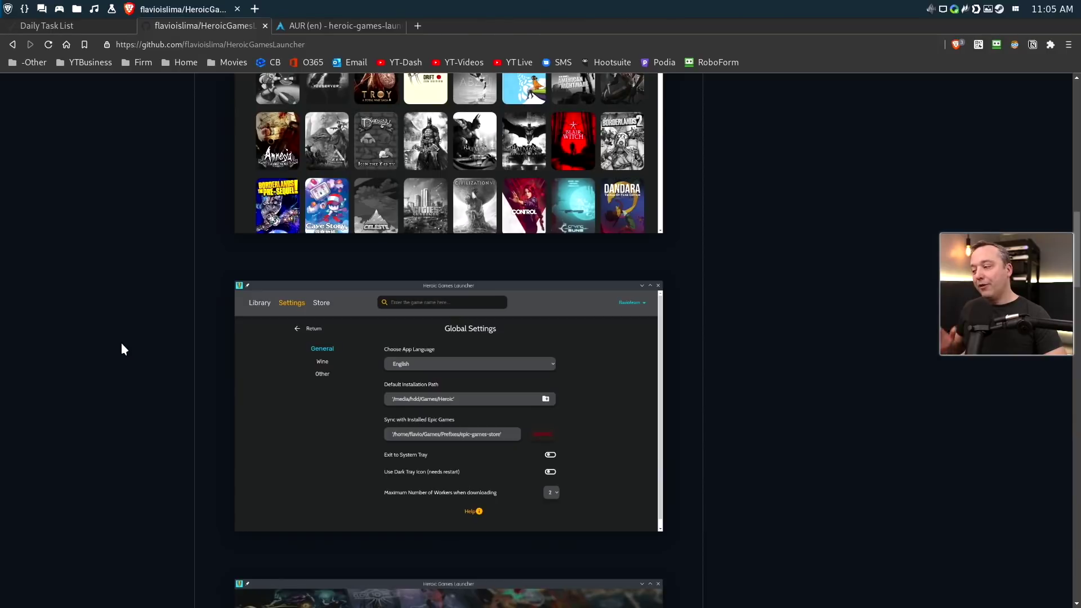
scroll(121, 349, "down", 2)
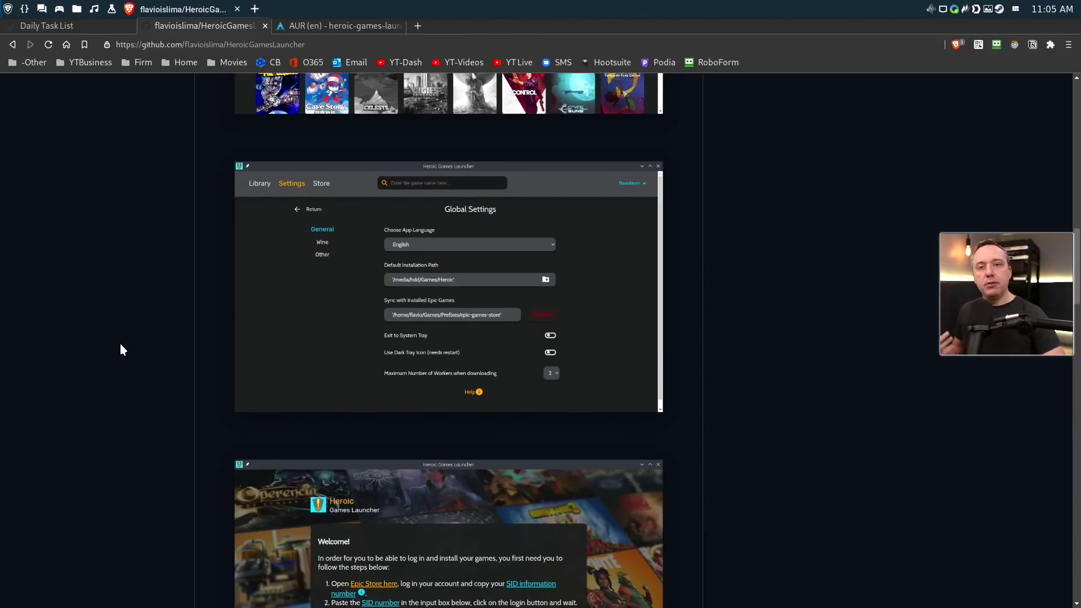
scroll(119, 345, "down", 5)
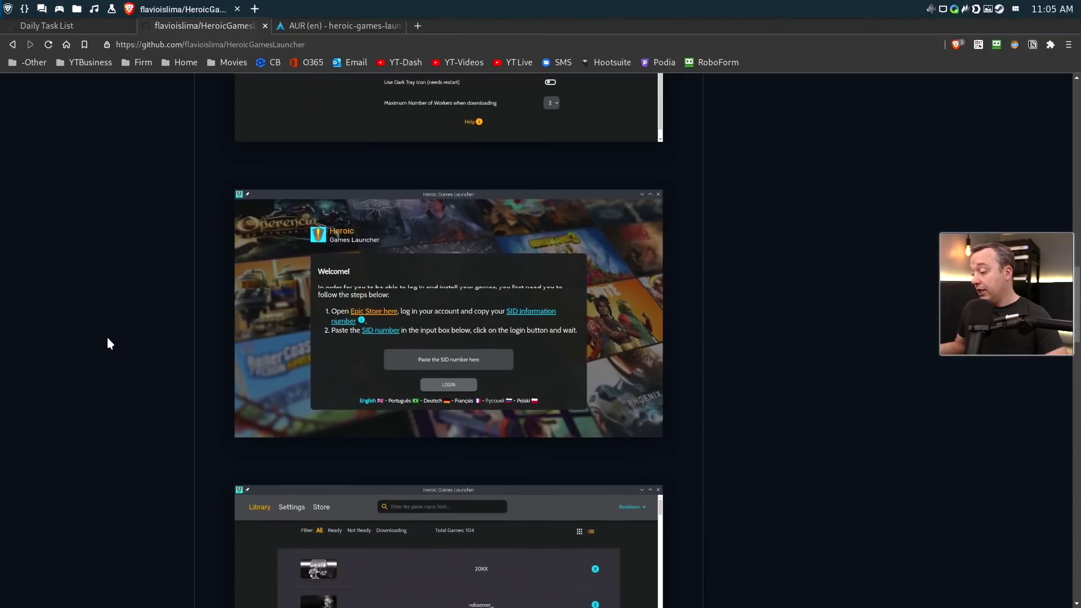
scroll(107, 344, "down", 3)
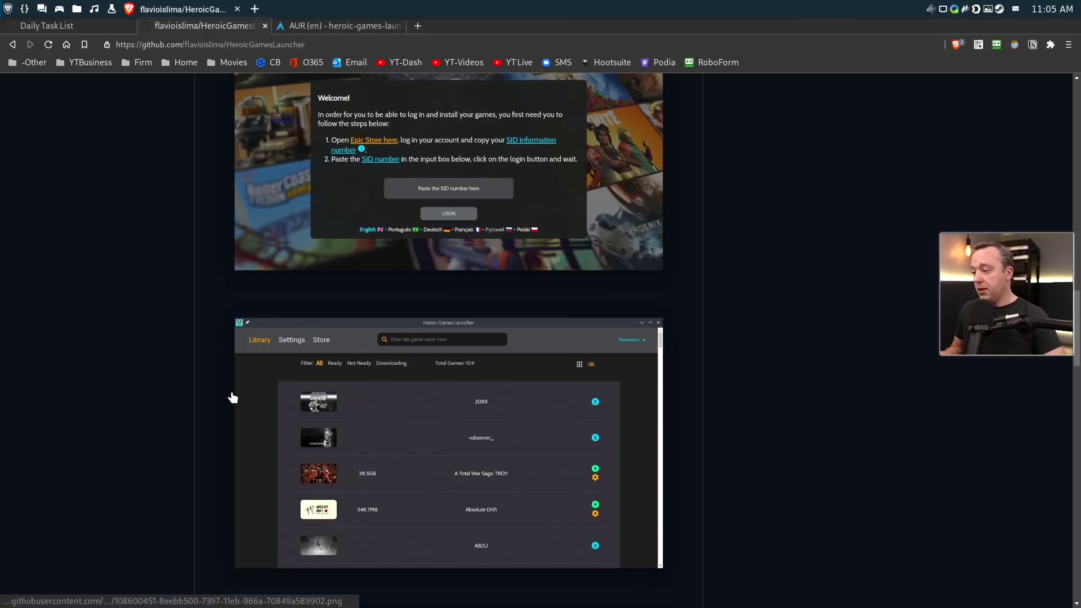
scroll(233, 398, "up", 20)
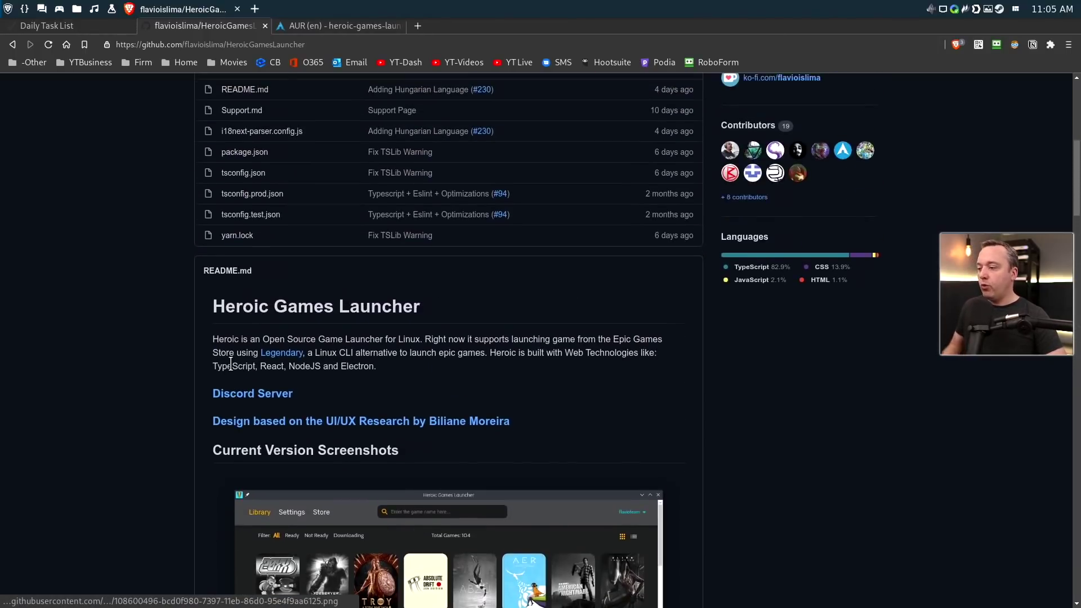
scroll(225, 361, "up", 6)
scroll(214, 353, "up", 1)
Open GitHub's Releases in a new tab and scroll to the 1.5.5 release's downloadable assets.
middle_click(745, 299)
left_click(336, 26)
scroll(291, 467, "down", 14)
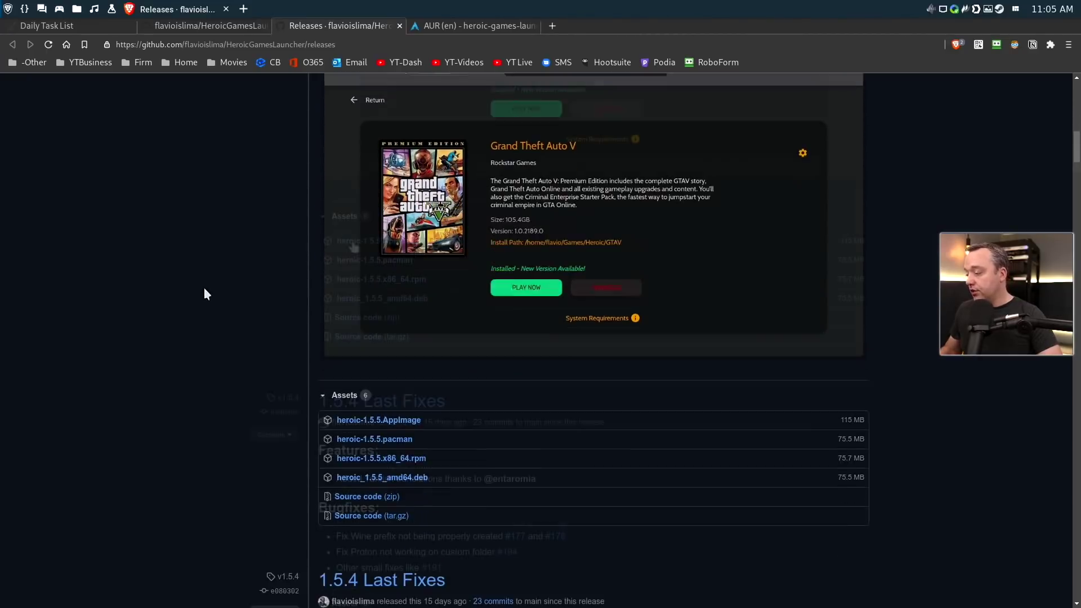
scroll(477, 245, "down", 3)
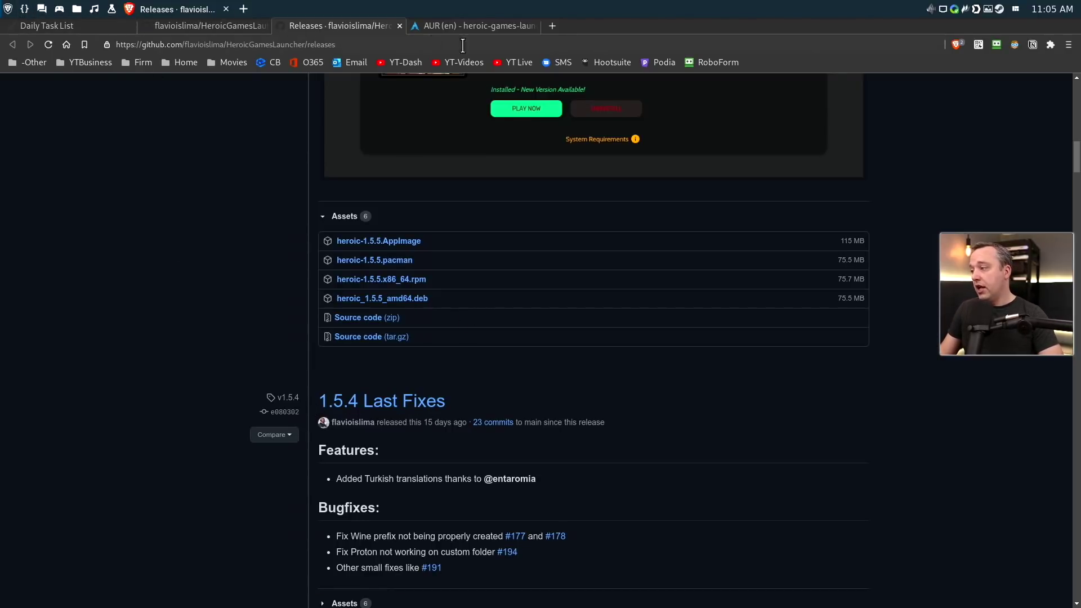
Copy 'heroic-games-launcher-bin' from the AUR Package Details heading, then return to the desktop.
left_click(488, 27)
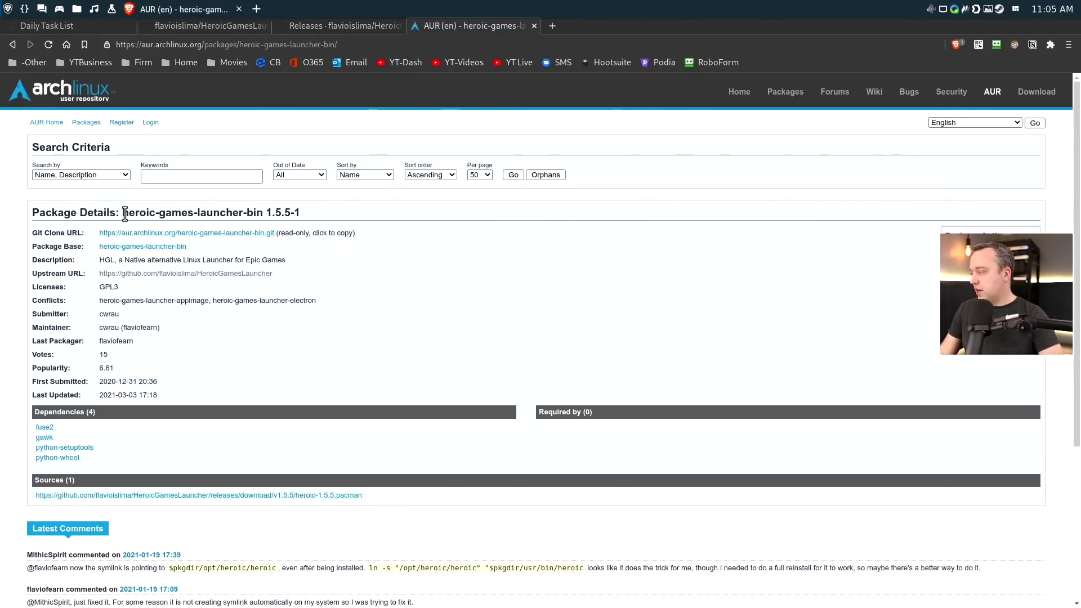
left_click_drag(124, 214, 254, 212)
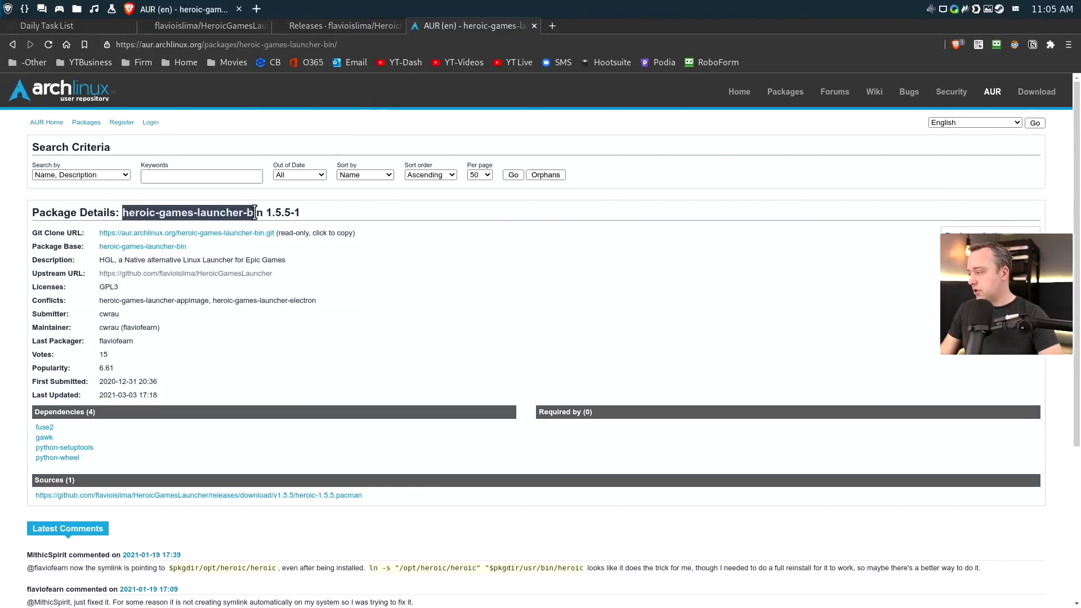
right_click(252, 214)
left_click(290, 226)
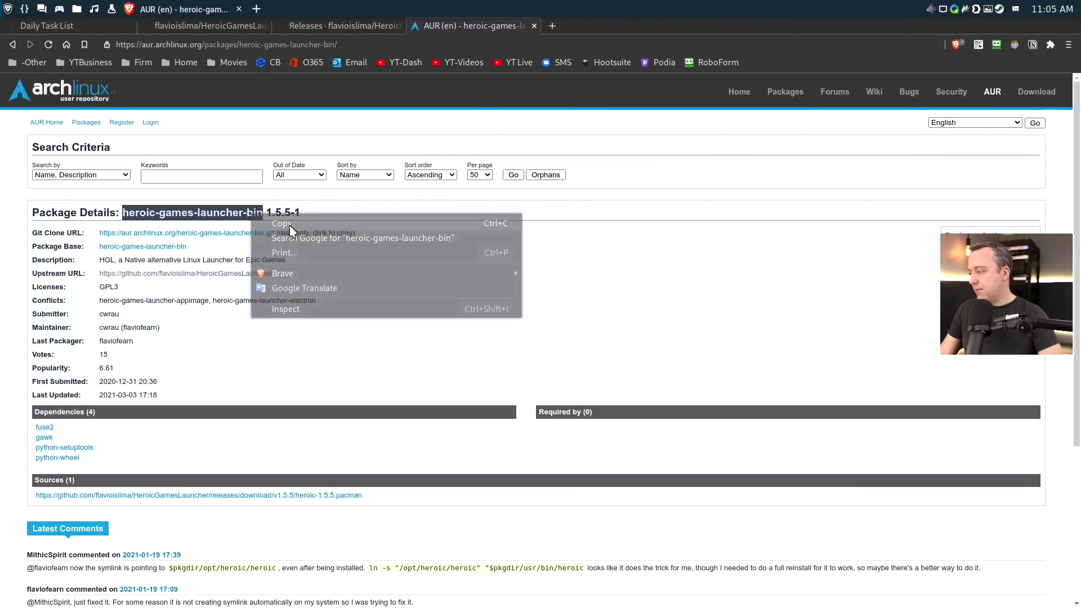
left_click(33, 14)
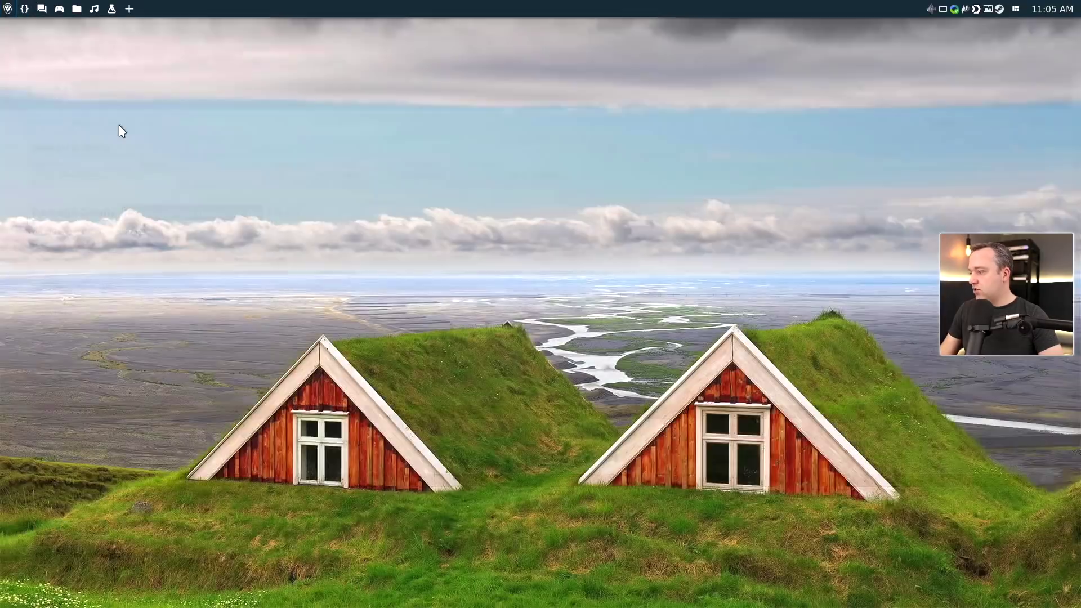
Install heroic-games-launcher-bin from the AUR with 'yay -S' in a new terminal.
key("super+Return")
type("yay -S")
key("ctrl+shift+v")
key("Return")
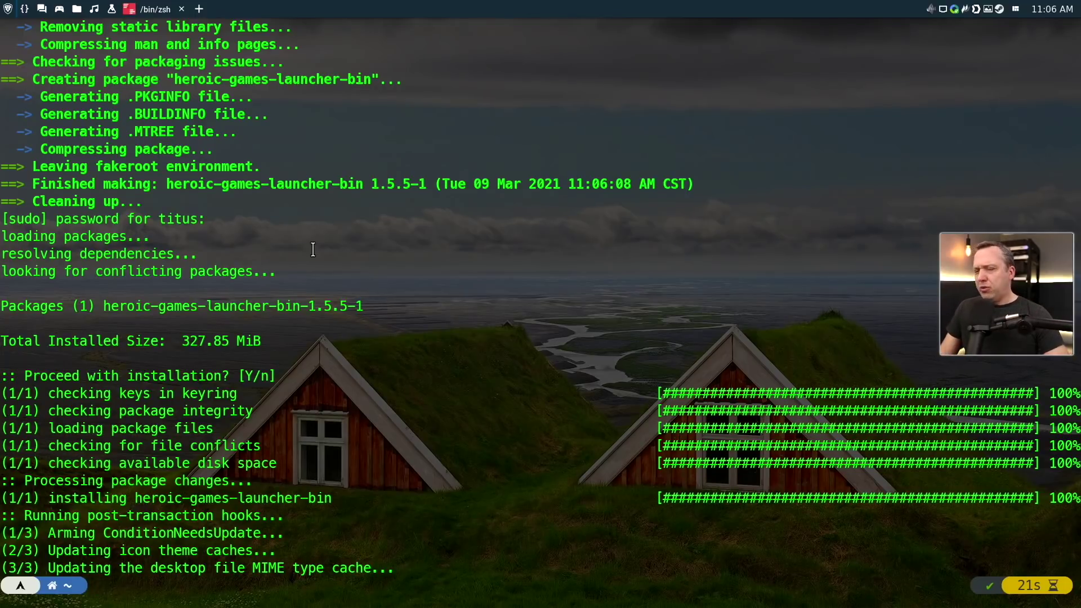
Close the terminal and launch Heroic Games Launcher from rofi by searching 'hero'.
key("super+q")
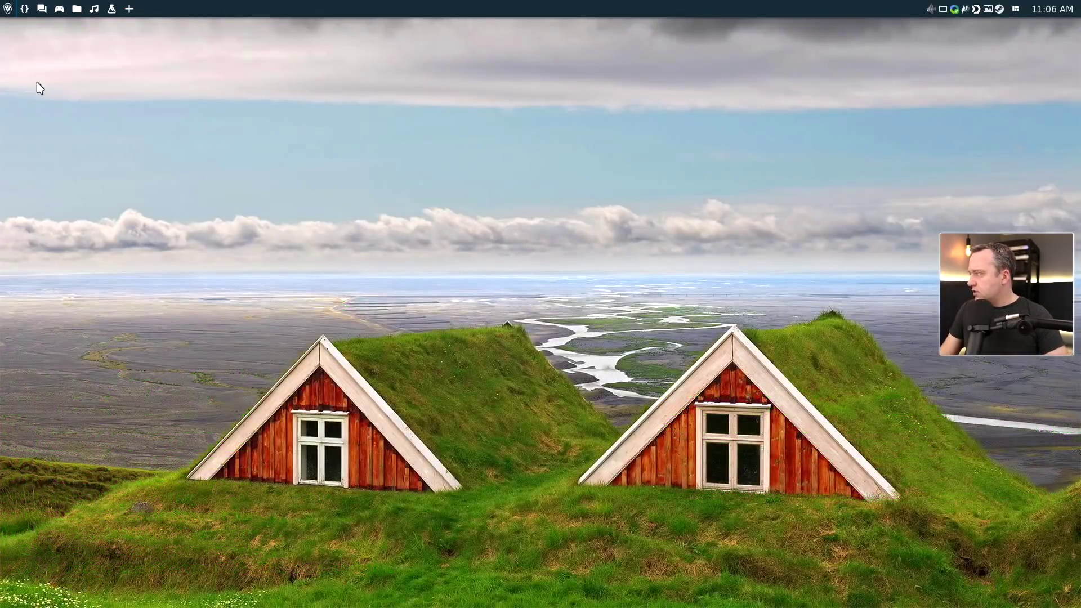
left_click(8, 10)
type("hero")
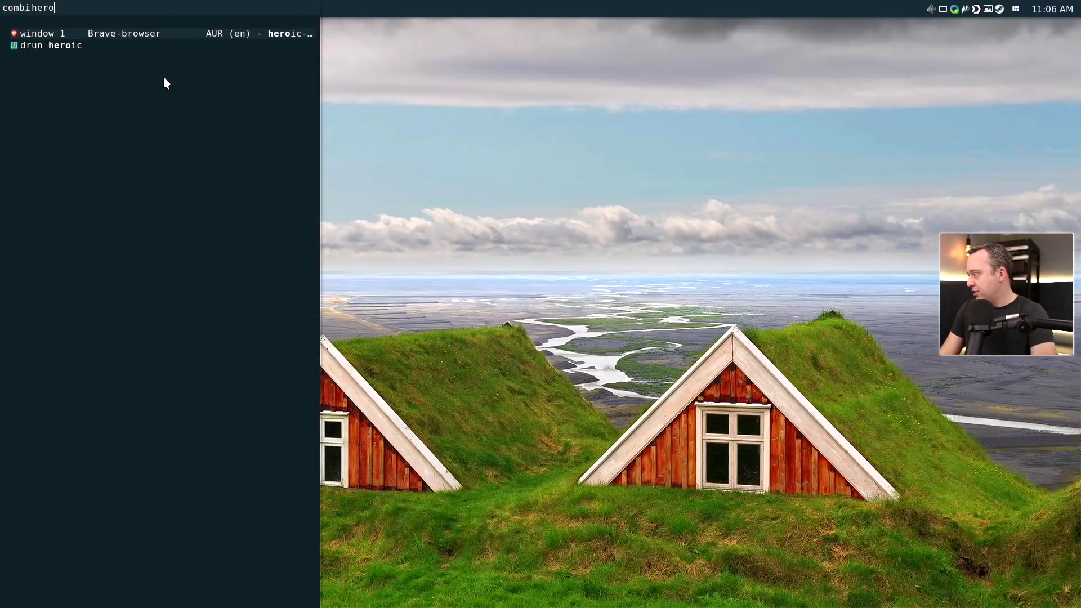
key("Down")
key("Return")
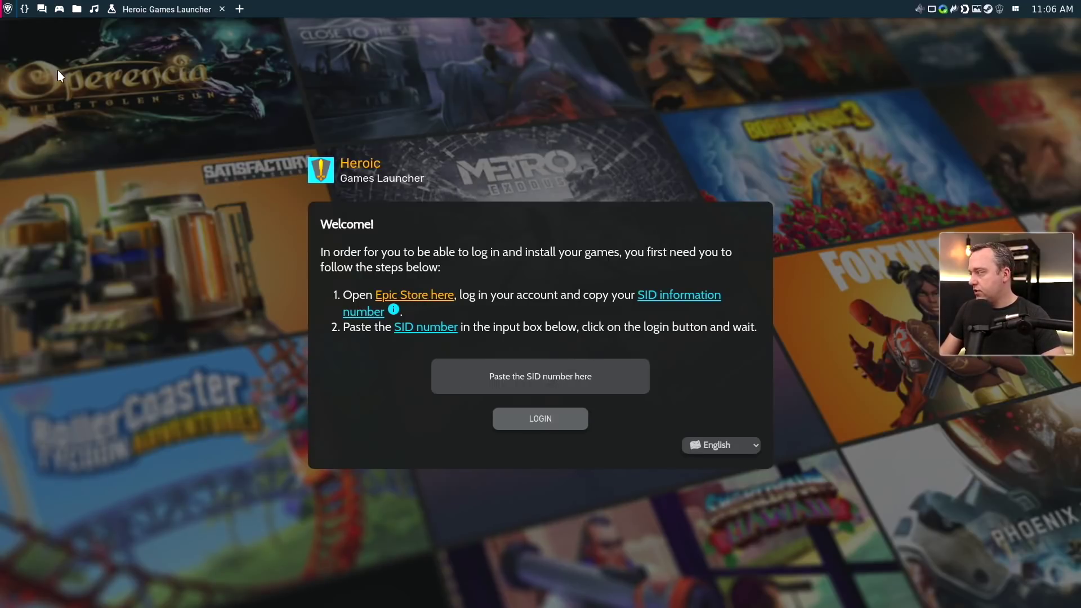
Sign in with Epic Games to obtain the account SID, then focus Heroic's SID field.
left_click(8, 10)
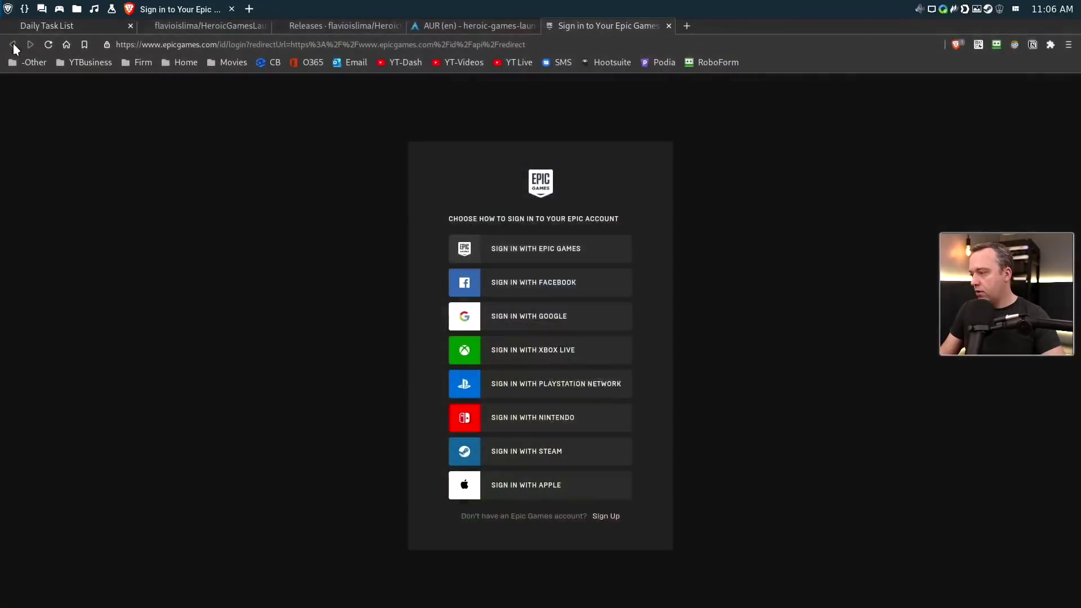
left_click(553, 248)
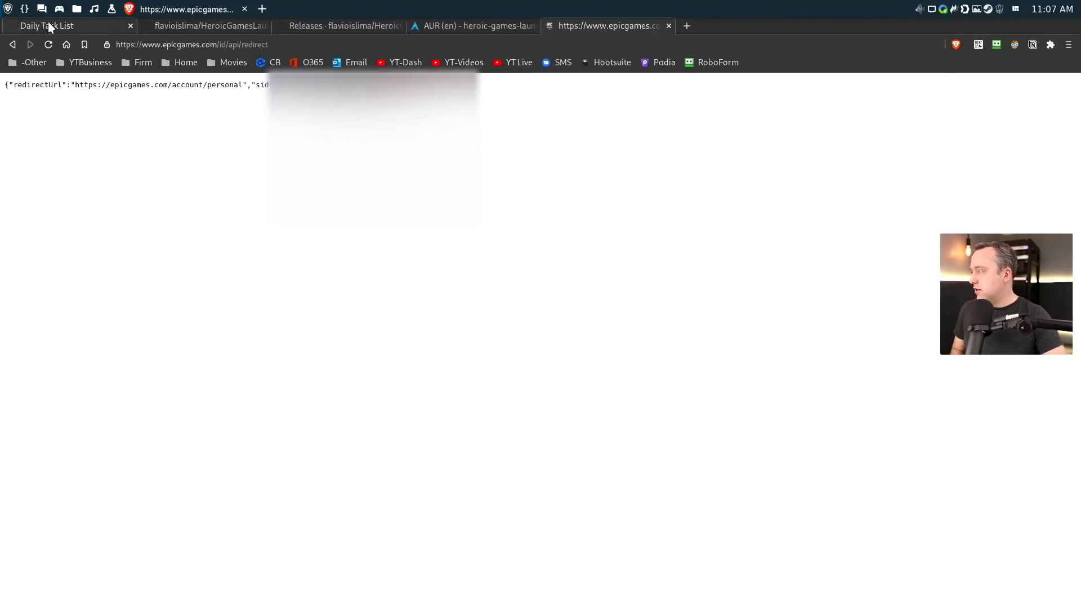
left_click(25, 8)
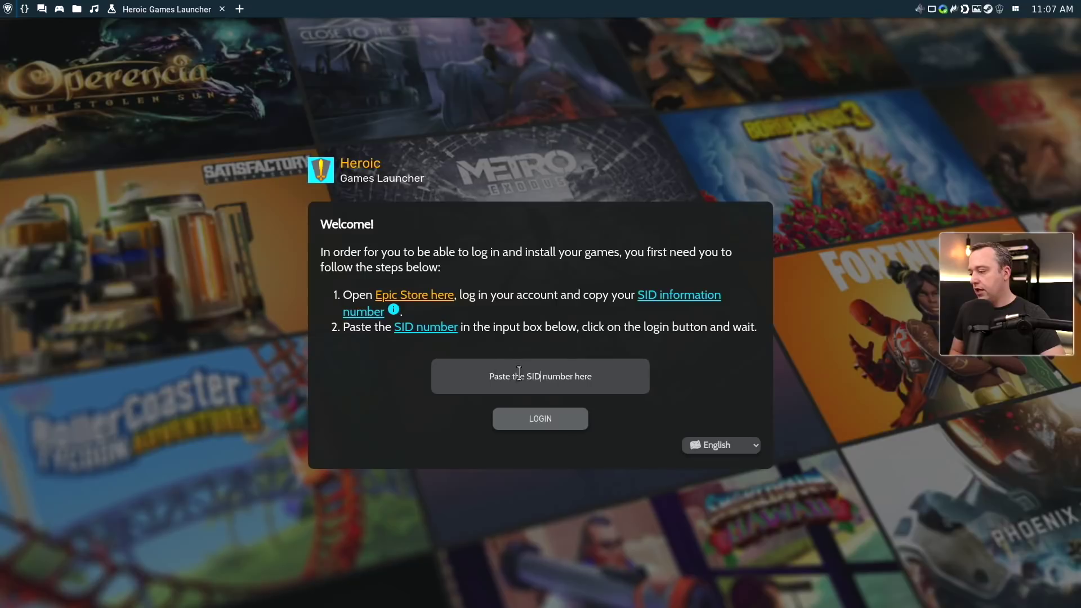
left_click(543, 376)
Paste the SID to log into Epic, then install Sid Meier's Civilization VI.
key("ctrl+v")
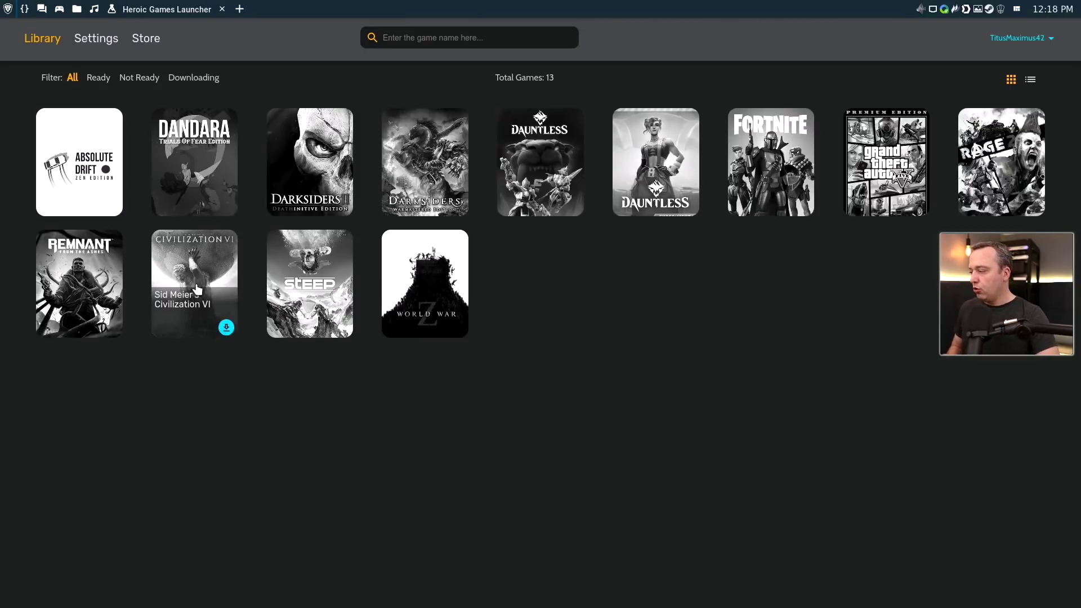
left_click(226, 328)
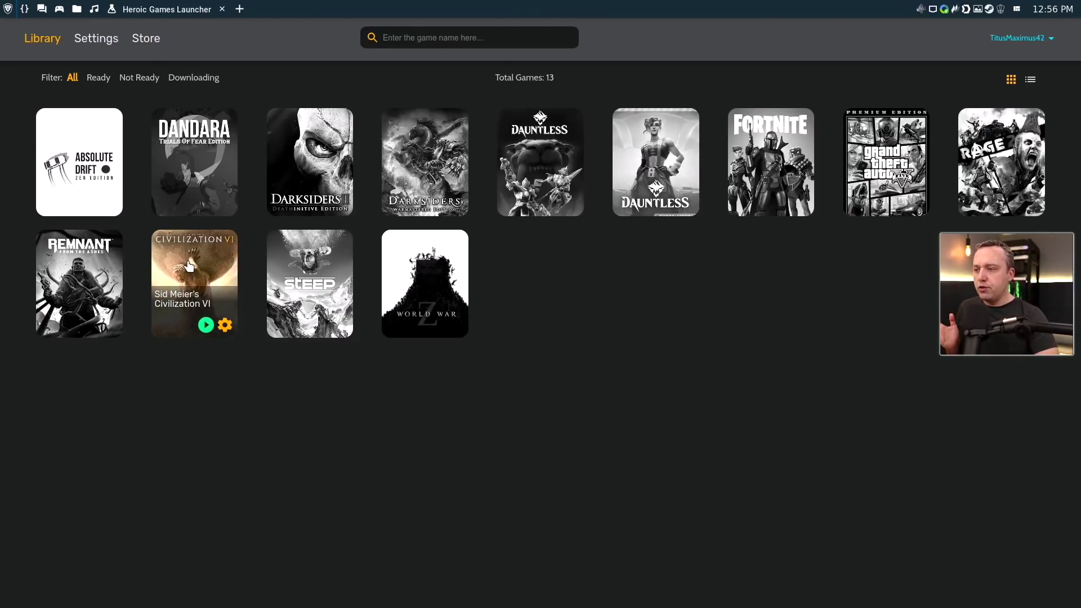
Check the Default Installation Path /home/titus/Games/Heroic in Global Settings and open Files alongside.
left_click(80, 45)
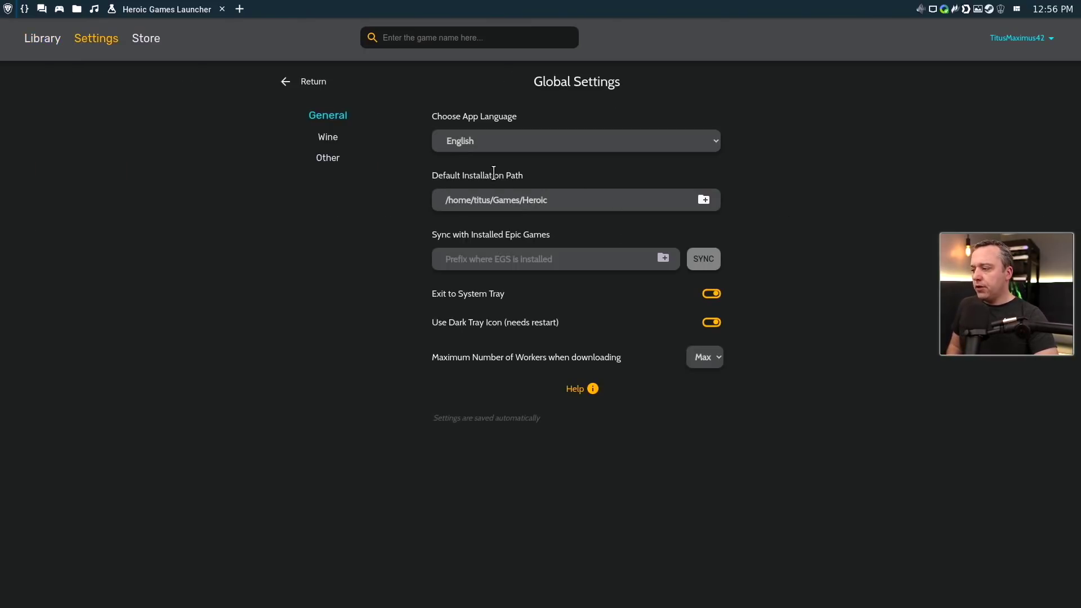
left_click_drag(565, 197, 443, 196)
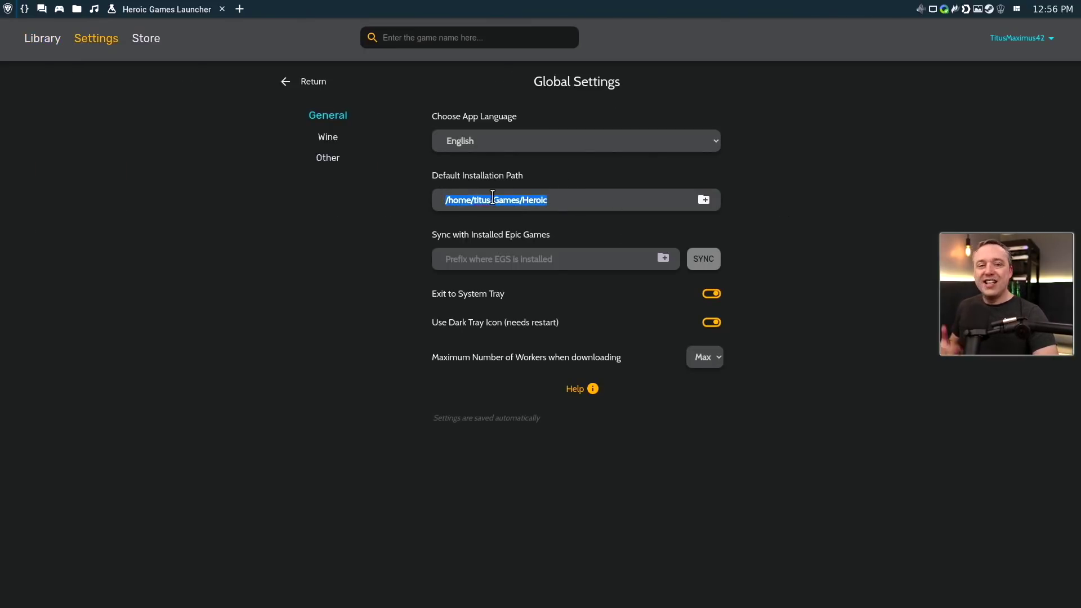
key("super+e")
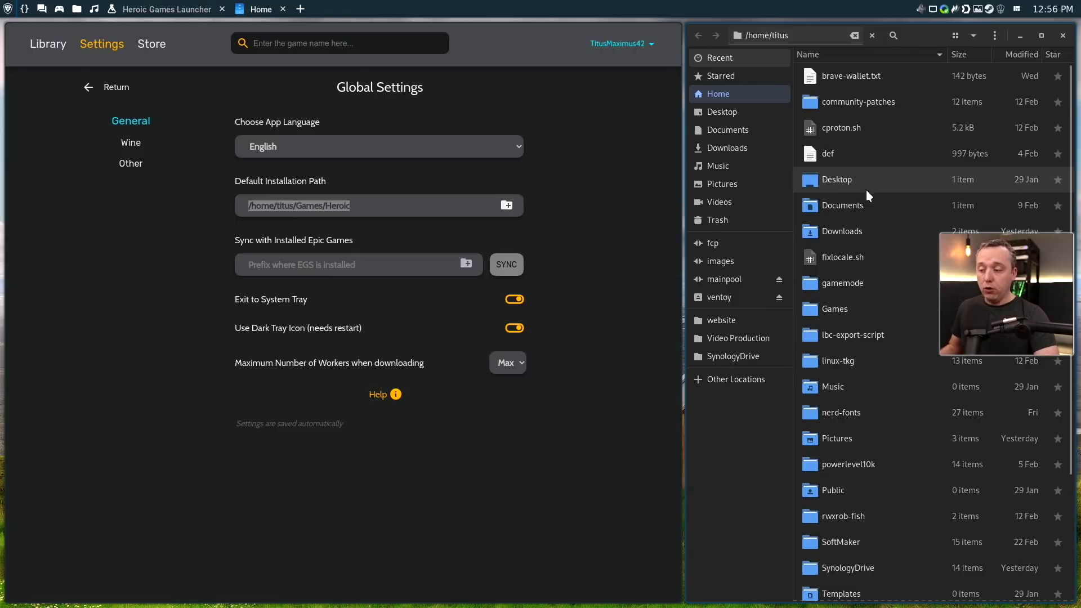
Browse Files to Games/Heroic showing SidMeiersCivilizationVI, and return Heroic to its library.
double_click(843, 311)
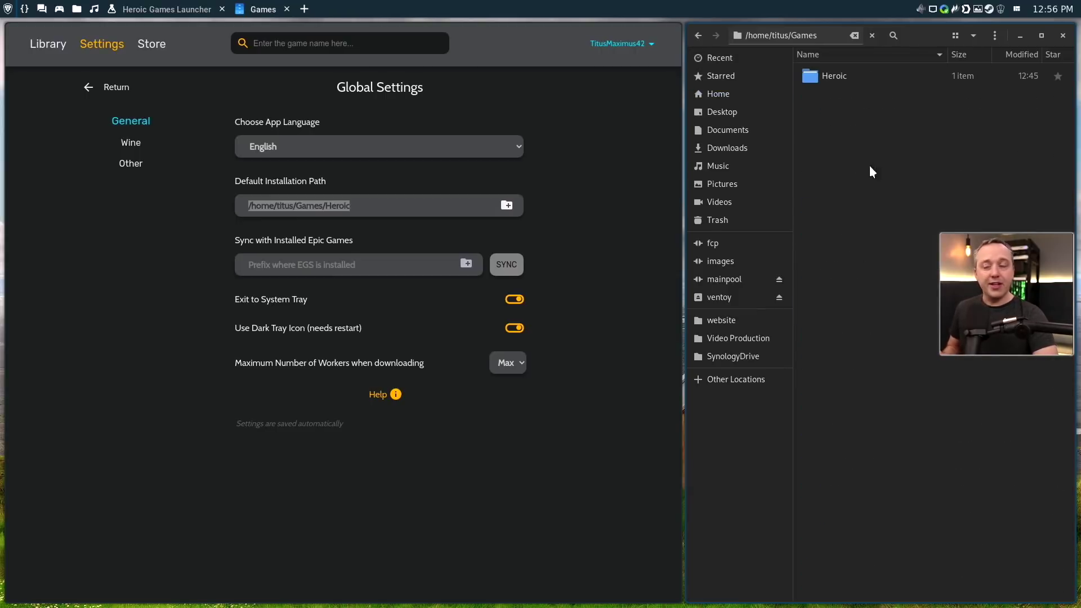
double_click(819, 79)
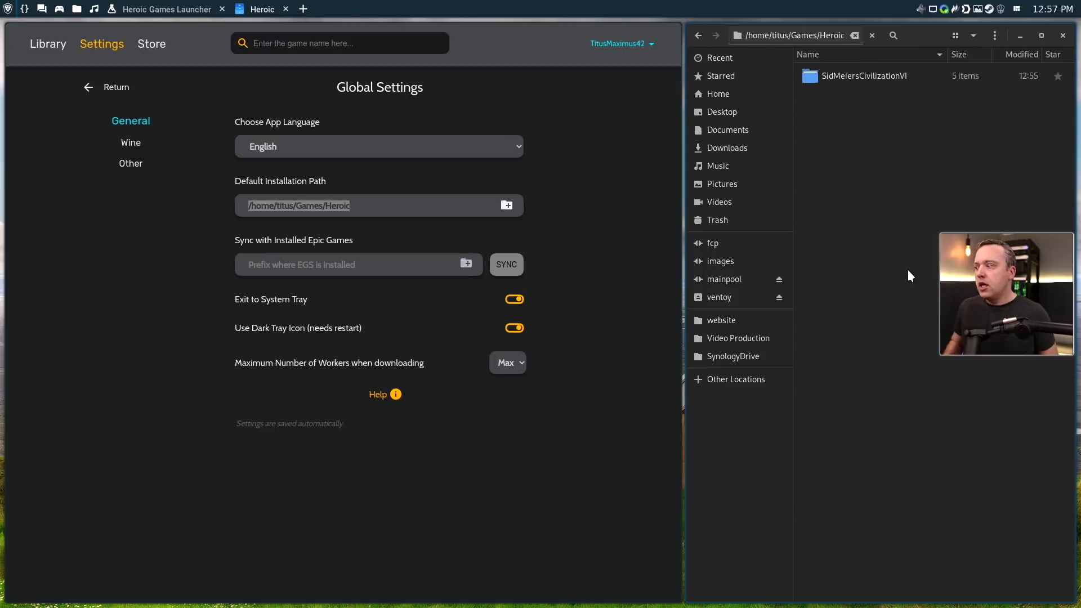
left_click(111, 90)
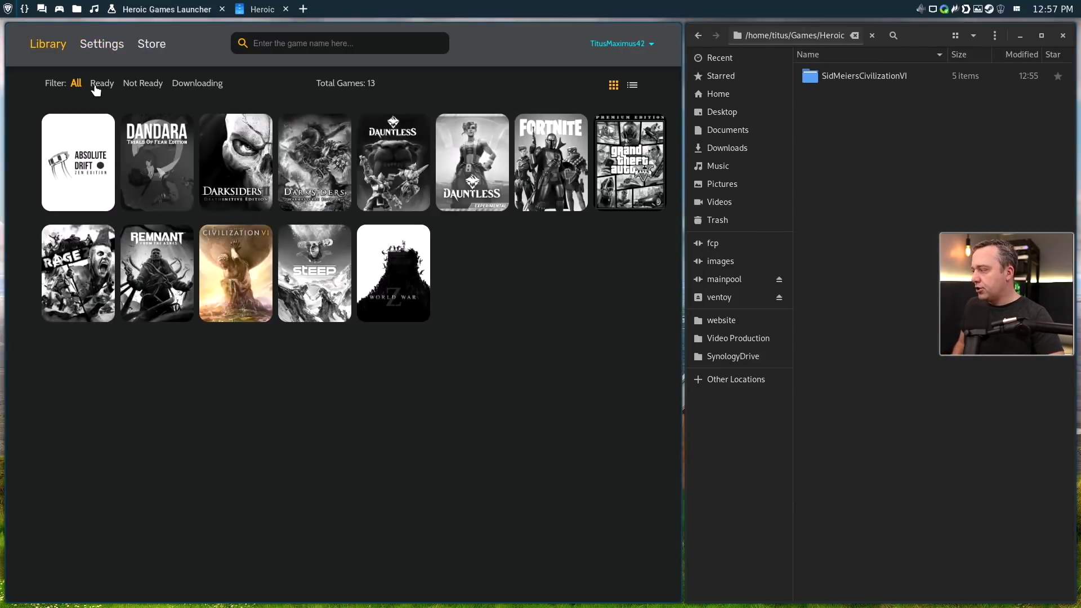
Install Darksiders II, choosing the Games/Heroic folder as its install location.
left_click(263, 202)
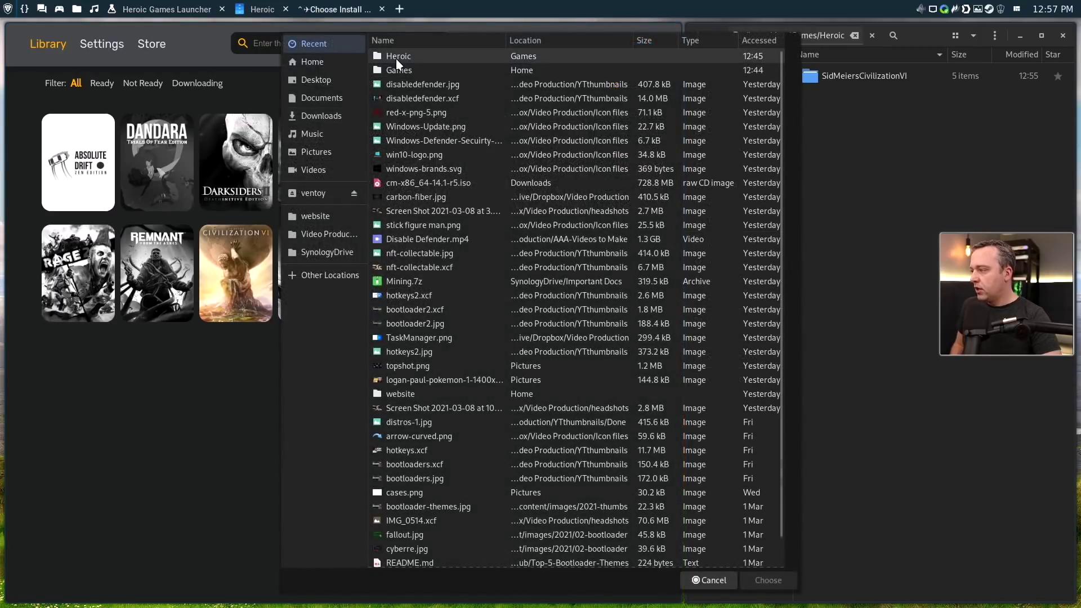
left_click(319, 62)
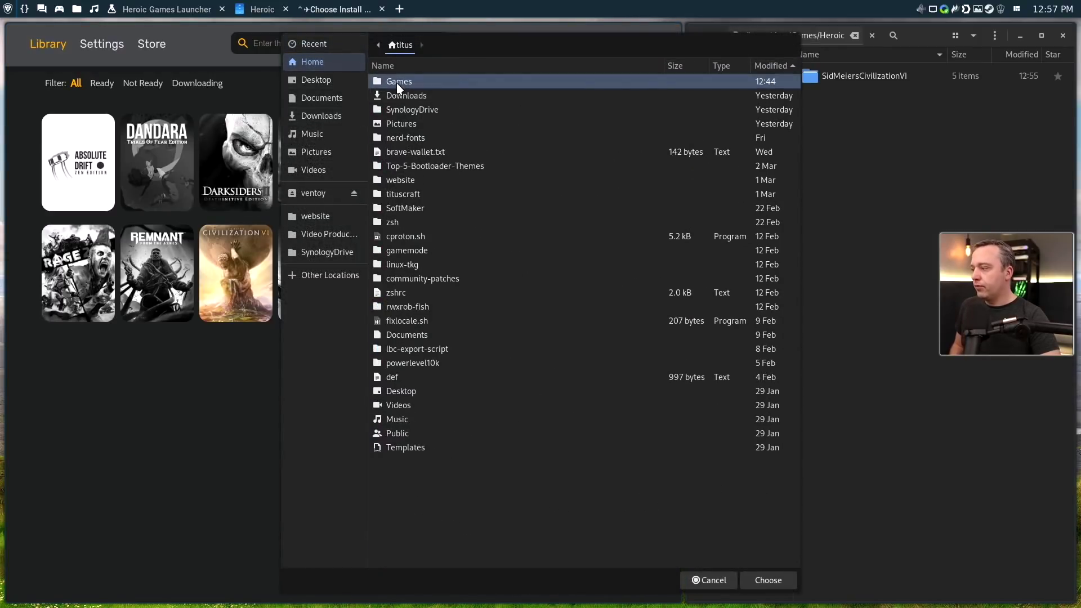
double_click(397, 82)
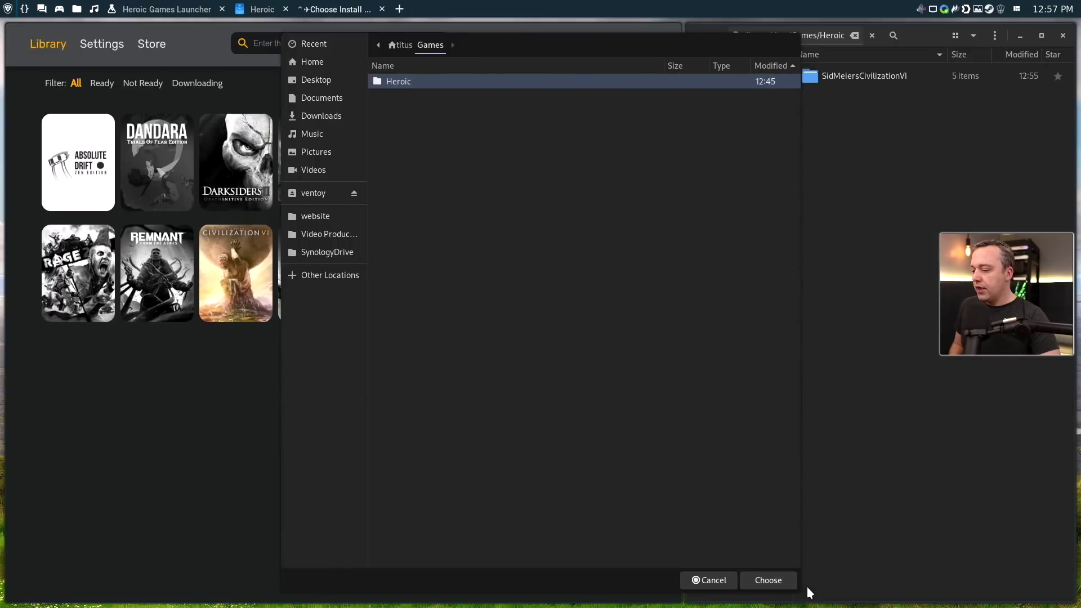
left_click(775, 583)
left_click(782, 579)
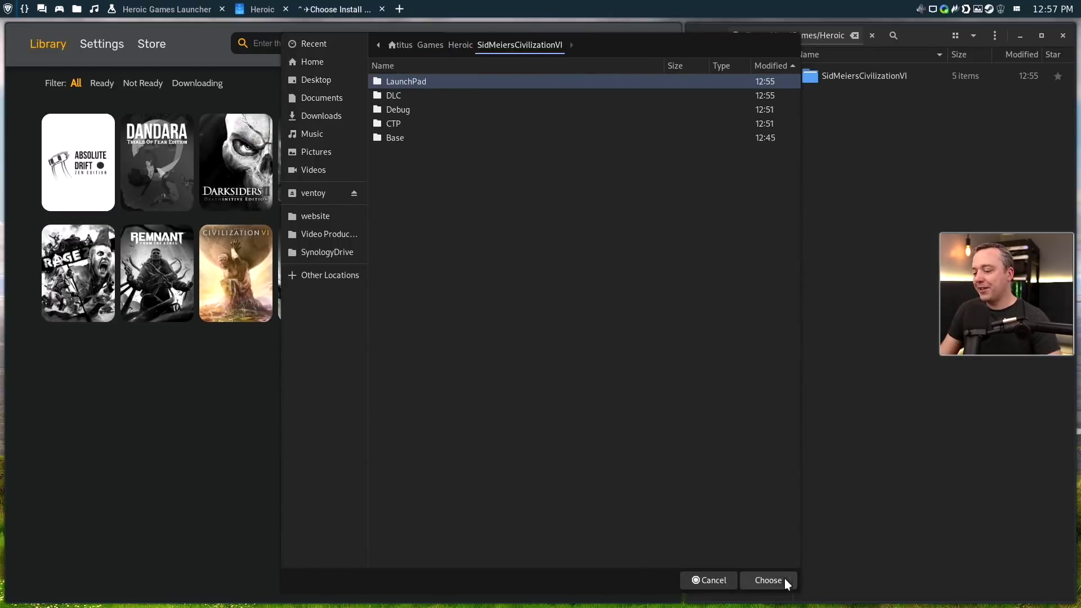
left_click(460, 44)
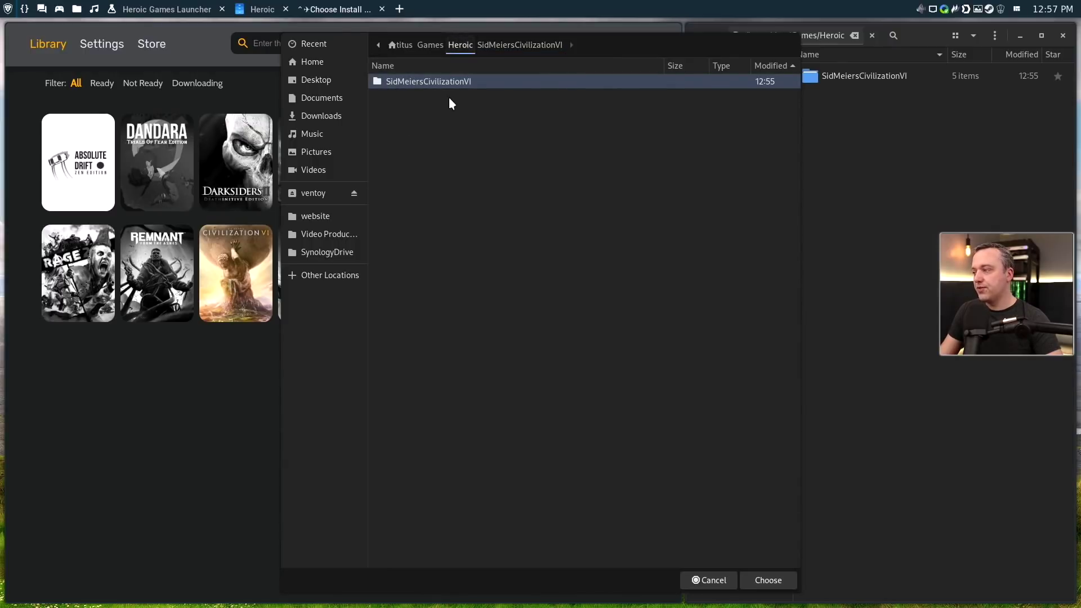
left_click(783, 577)
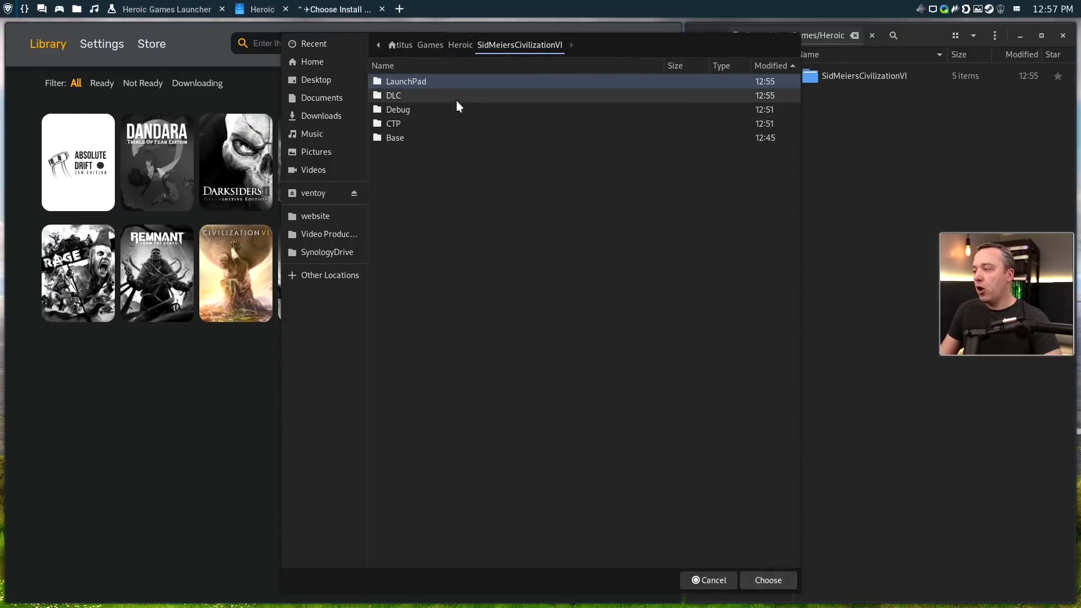
left_click(322, 44)
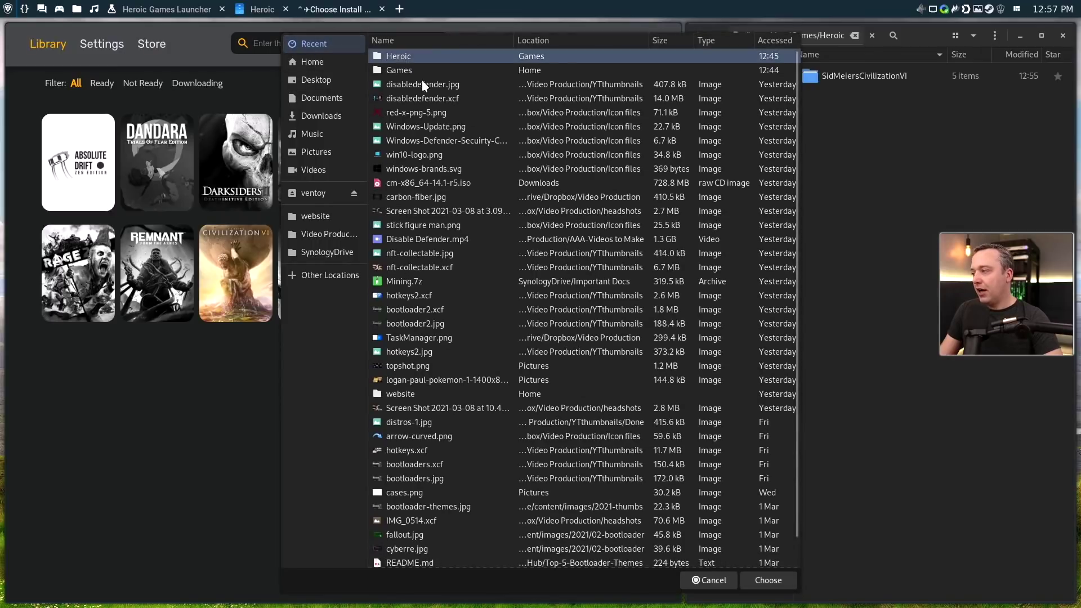
left_click(776, 581)
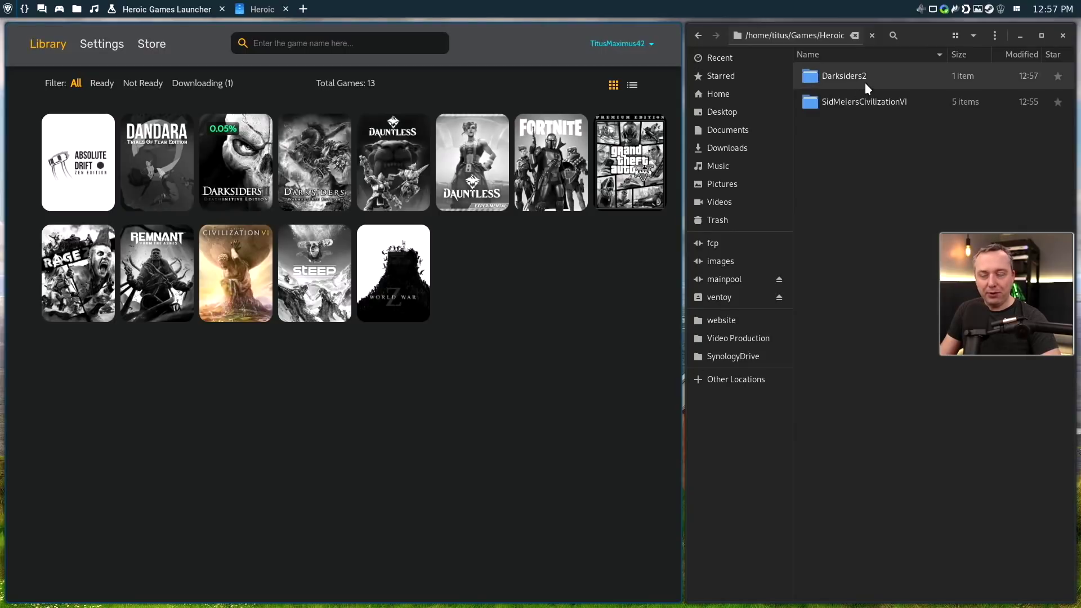
Close Files and show Heroic maximised while Darksiders II downloads, reaching 3.13%.
mouse_move(241, 158)
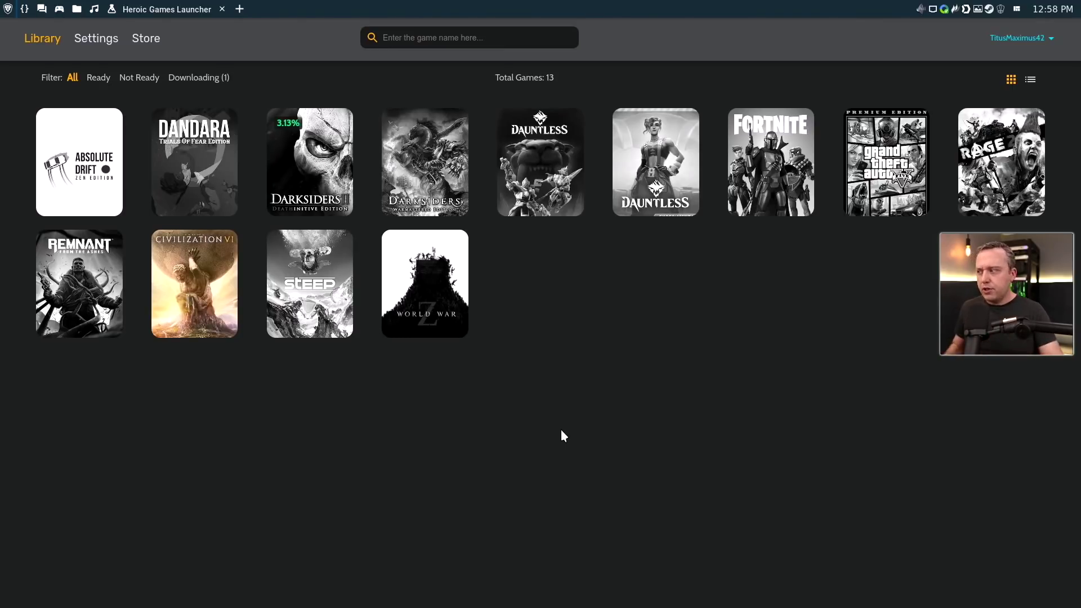
Filter the library to Downloading, open Darksiders II at 5.31%, and cancel its installation.
left_click(94, 38)
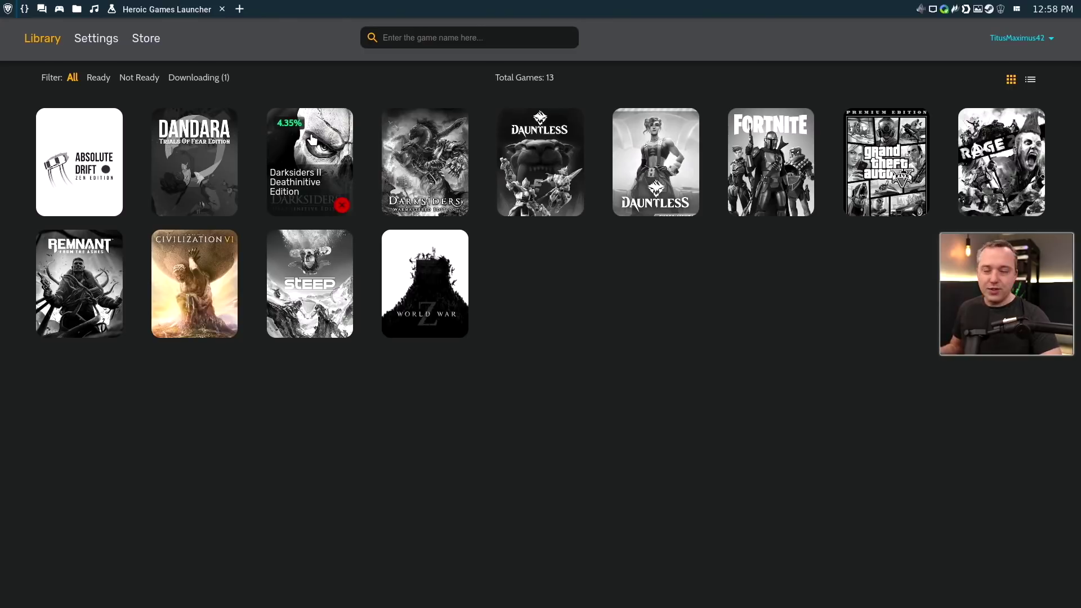
left_click(193, 80)
left_click(88, 139)
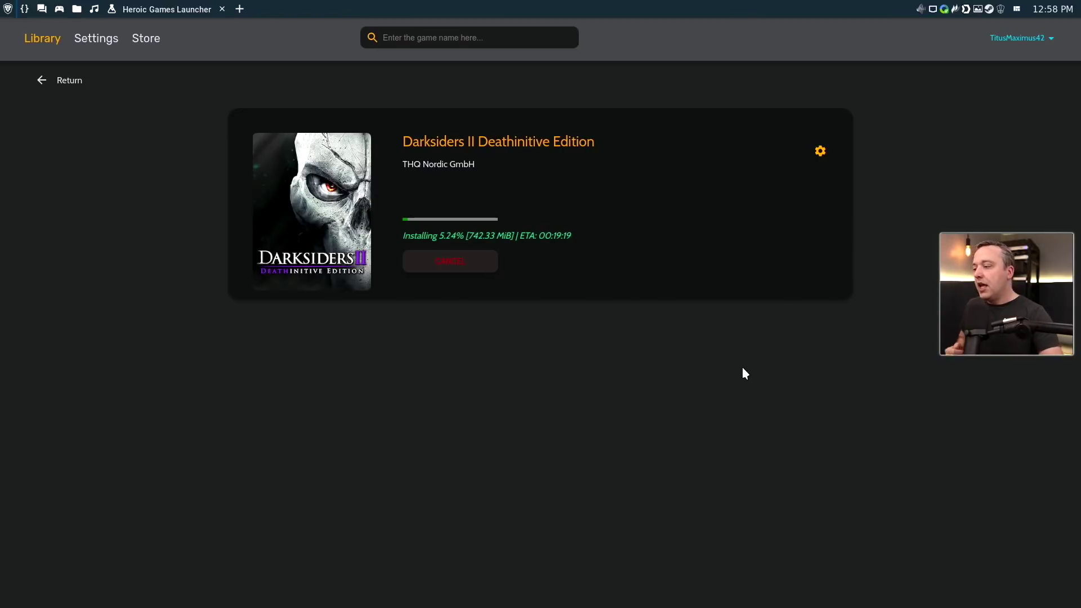
left_click(449, 265)
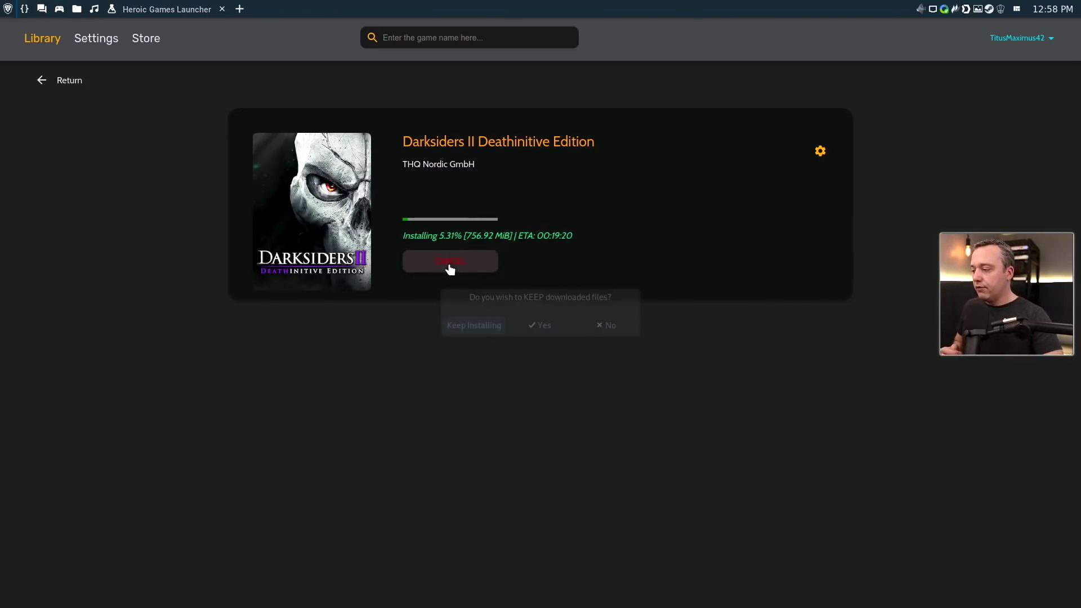